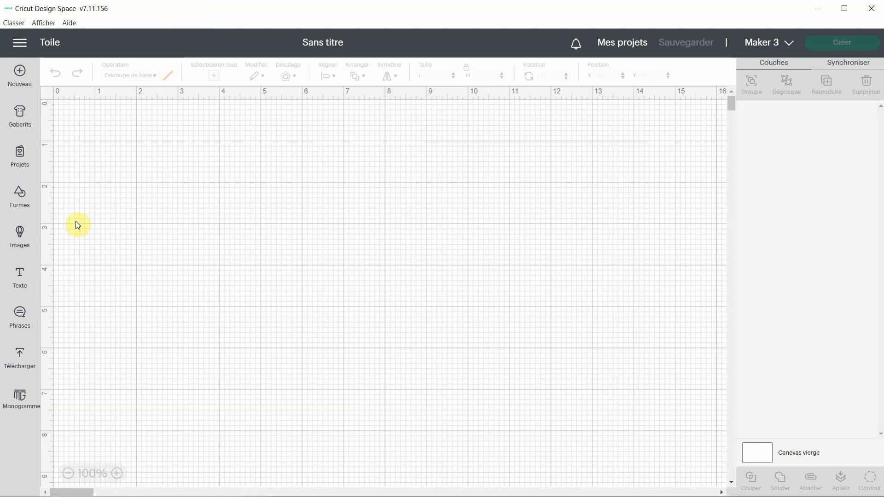
# Insert a text object on the canvas reading "bonjour", move the cursor through its letters, and finish editing
pyautogui.click(20, 282)
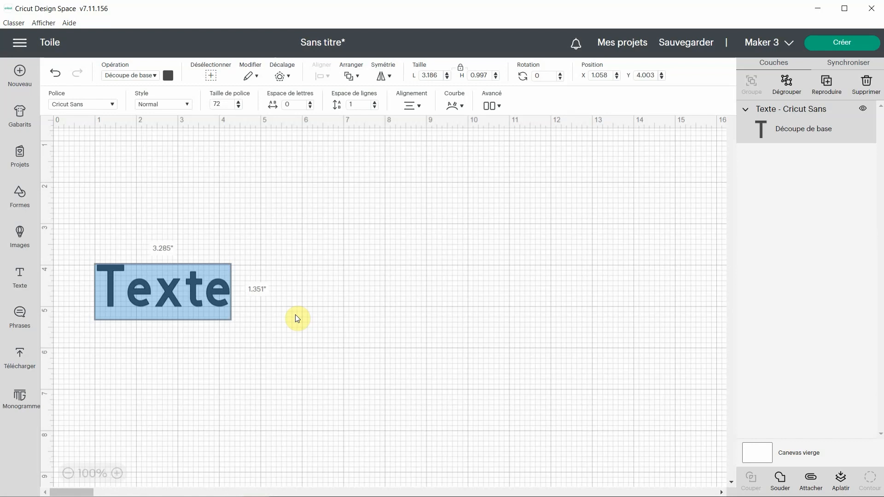
pyautogui.write('bonjour')
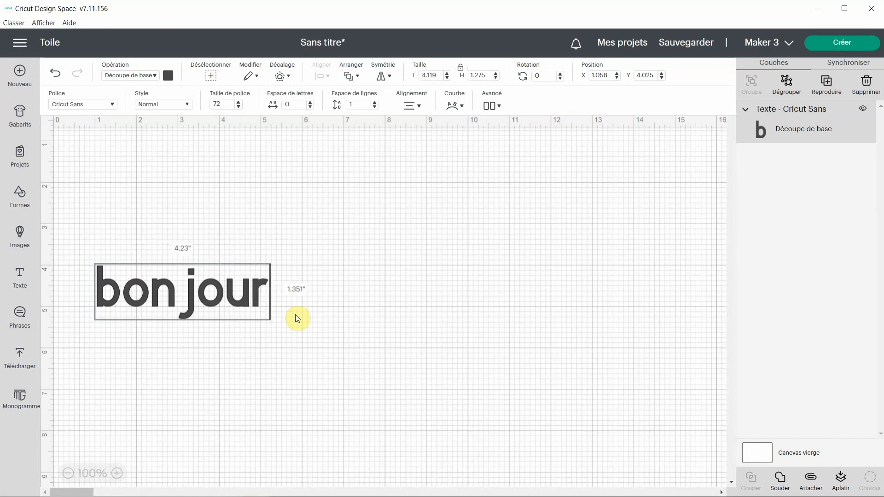
pyautogui.press('Left')
pyautogui.press('Left')
pyautogui.press('Left')
pyautogui.press('Left')
pyautogui.press('Left')
pyautogui.press('Left')
pyautogui.press('Right')
pyautogui.press('Right')
pyautogui.press('Right')
pyautogui.press('Right')
pyautogui.press('Right')
pyautogui.press('Right')
pyautogui.click(408, 339)
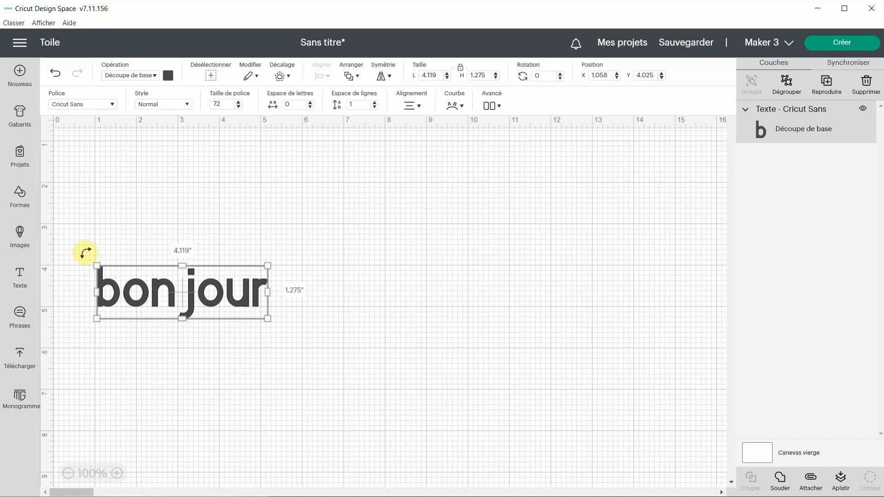
# Reopen the text object for editing, clear its content and re-enter "bonjour"
pyautogui.click(118, 474)
pyautogui.click(118, 473)
pyautogui.click(118, 474)
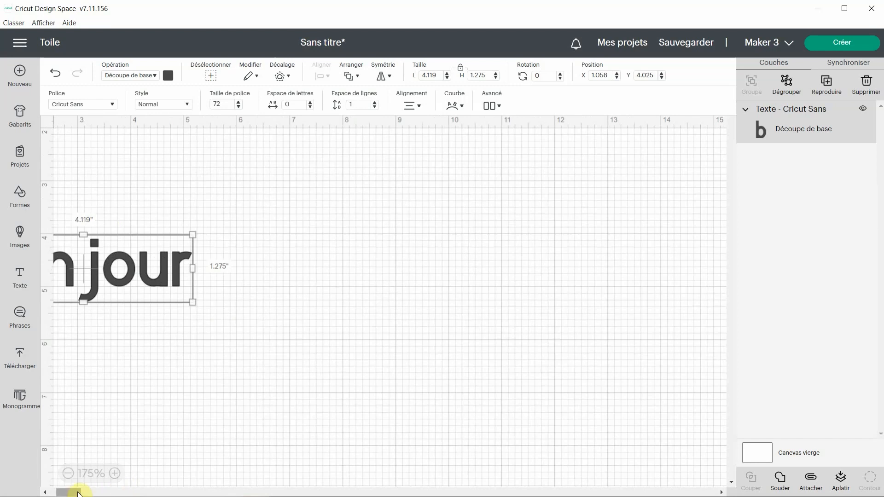
pyautogui.moveTo(78, 494); pyautogui.dragTo(59, 491)
pyautogui.click(119, 474)
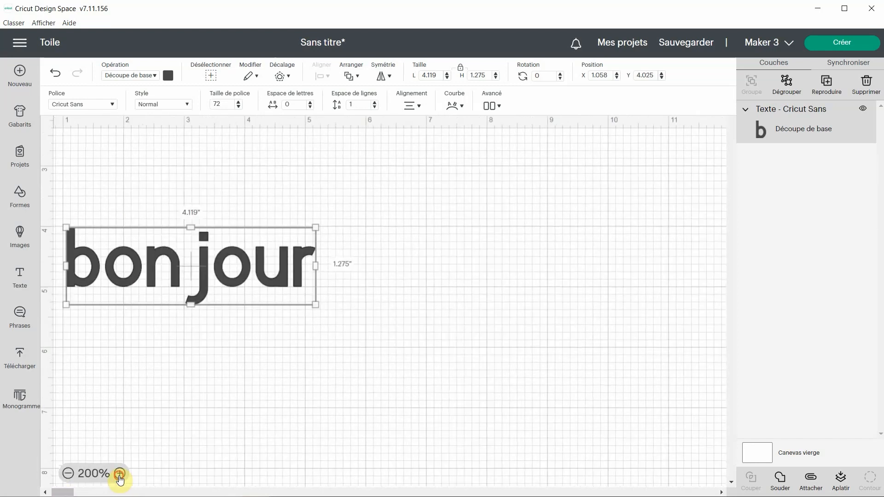
pyautogui.click(118, 473)
pyautogui.click(119, 474)
pyautogui.moveTo(71, 492); pyautogui.dragTo(60, 492)
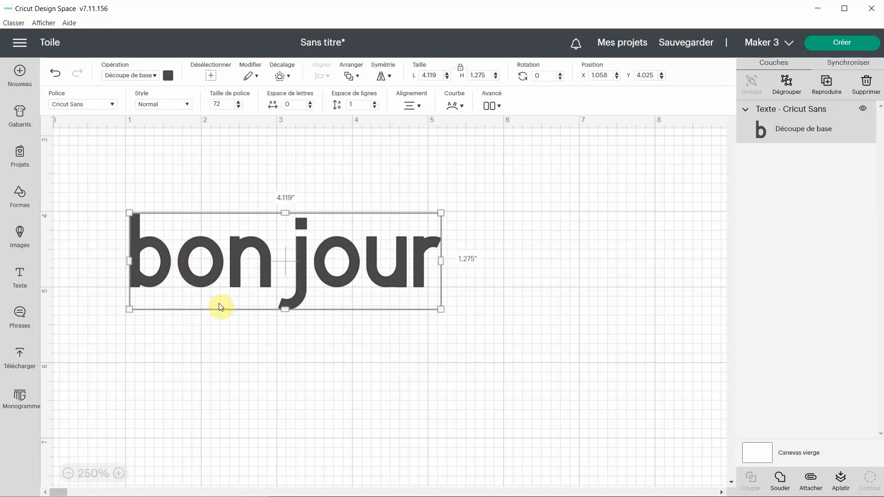
pyautogui.doubleClick(217, 268)
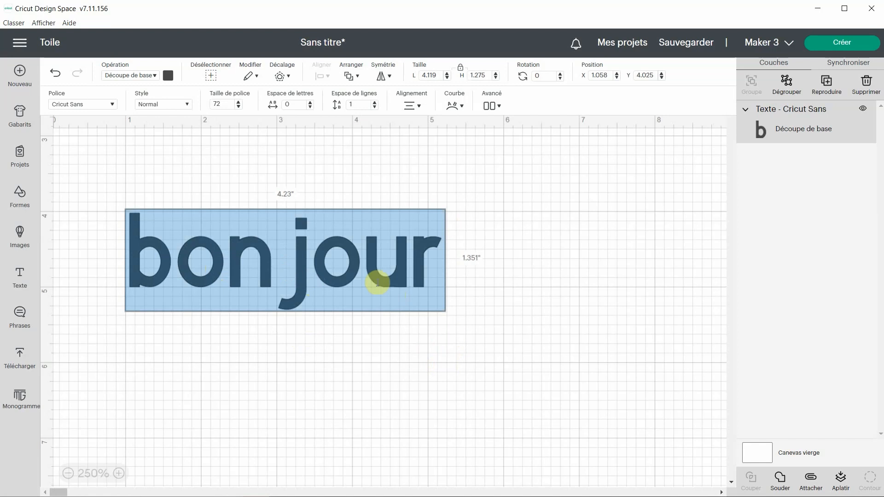
pyautogui.write('f')
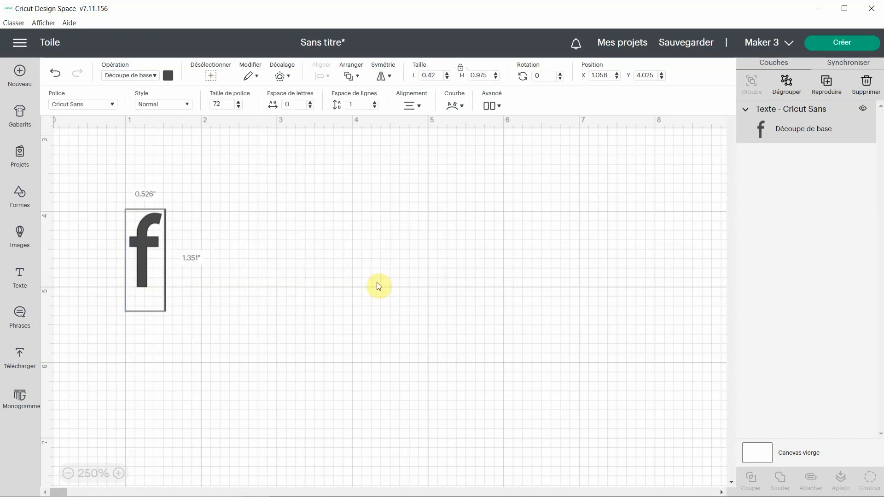
pyautogui.press('BackSpace')
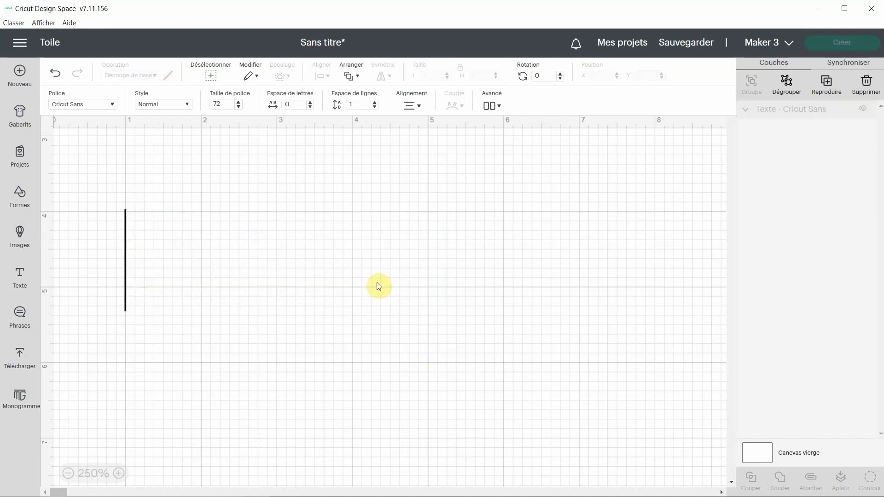
pyautogui.write('bonjour')
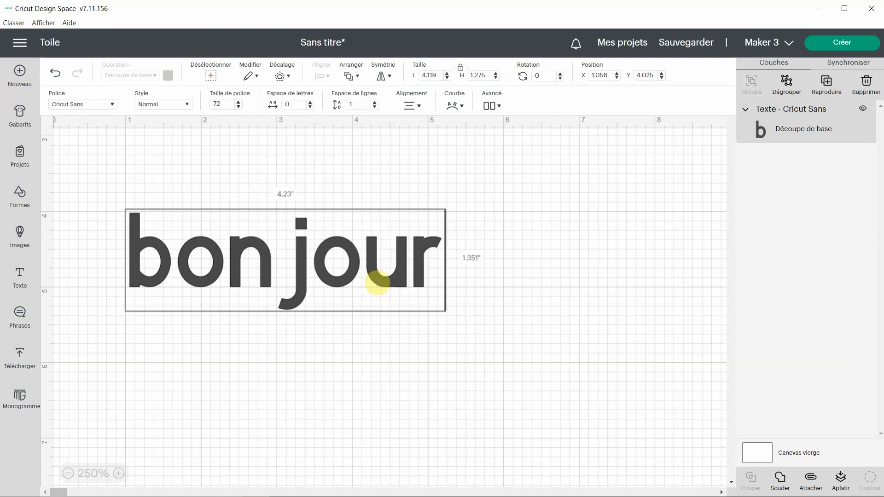
pyautogui.click(517, 364)
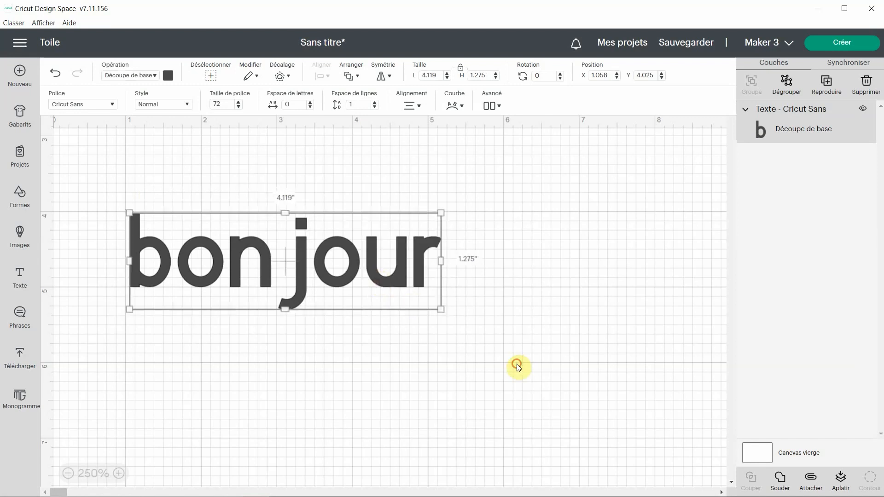
# Open the word "bonjour" for editing and place the cursor between various letters, then leave editing
pyautogui.doubleClick(388, 288)
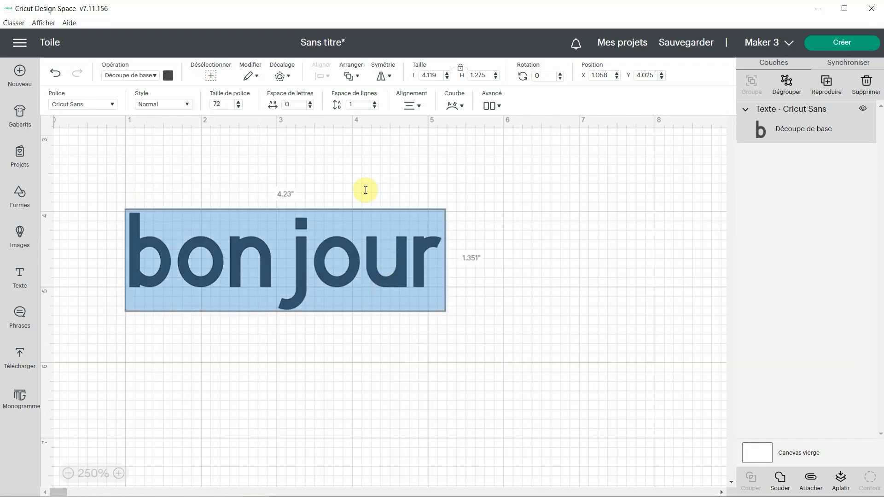
pyautogui.click(287, 264)
pyautogui.click(217, 261)
pyautogui.click(173, 261)
pyautogui.click(322, 262)
pyautogui.click(399, 262)
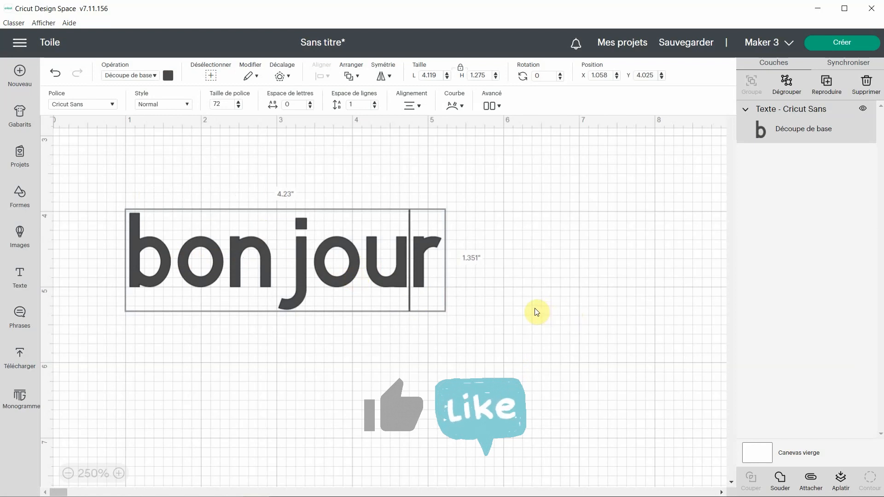
pyautogui.click(520, 306)
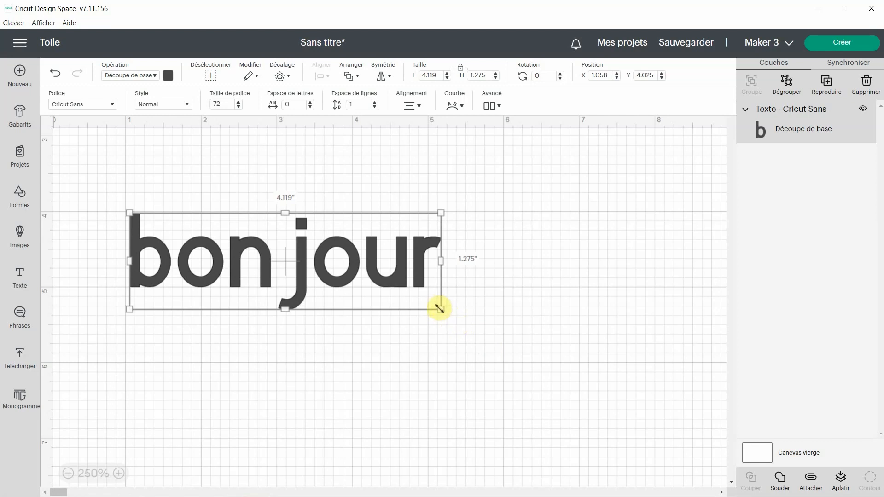
# Resize "bonjour" proportionally from its corners, then unlock its proportions and reshape it to about 4.43 × 1.55 in
pyautogui.moveTo(440, 310); pyautogui.dragTo(482, 325)
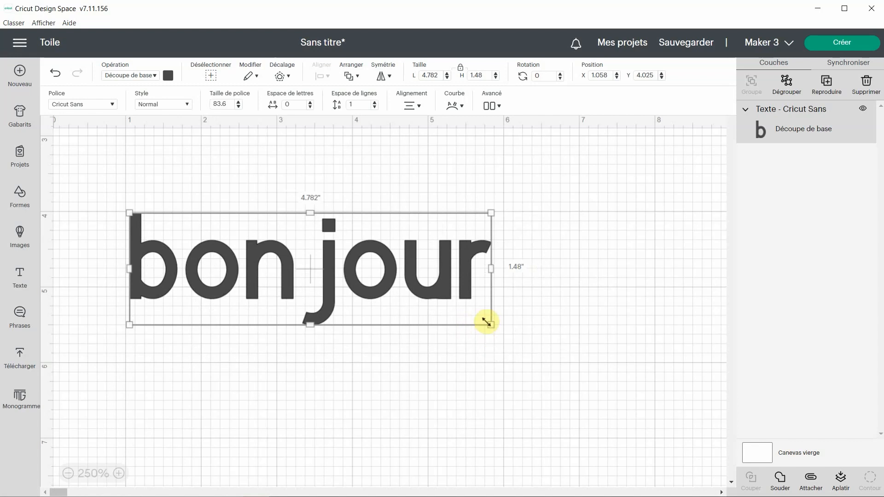
pyautogui.moveTo(130, 324); pyautogui.dragTo(135, 322)
pyautogui.moveTo(133, 213); pyautogui.dragTo(143, 216)
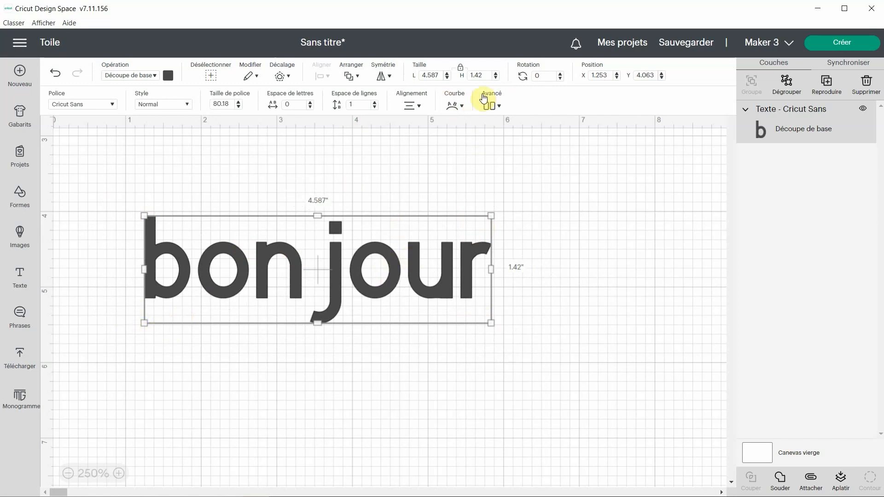
pyautogui.click(462, 72)
pyautogui.moveTo(144, 320)
pyautogui.mouseDown()
pyautogui.moveTo(101, 369)
pyautogui.moveTo(171, 436)
pyautogui.moveTo(293, 250)
pyautogui.moveTo(176, 365)
pyautogui.moveTo(156, 262)
pyautogui.moveTo(156, 377)
pyautogui.moveTo(156, 288)
pyautogui.moveTo(230, 322)
pyautogui.moveTo(138, 318)
pyautogui.moveTo(155, 332)
pyautogui.mouseUp()
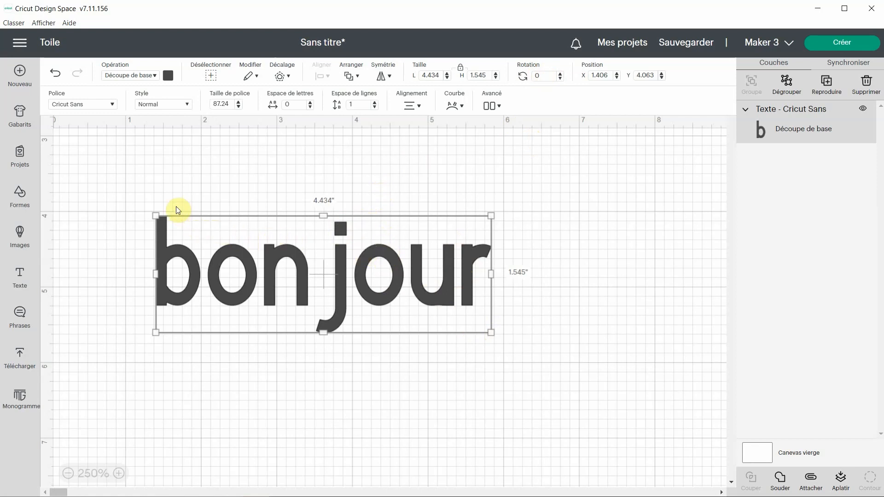
# Rotate "bonjour" slightly around its corners, ending at a rotation of about 359.9°
pyautogui.moveTo(155, 202); pyautogui.dragTo(150, 207)
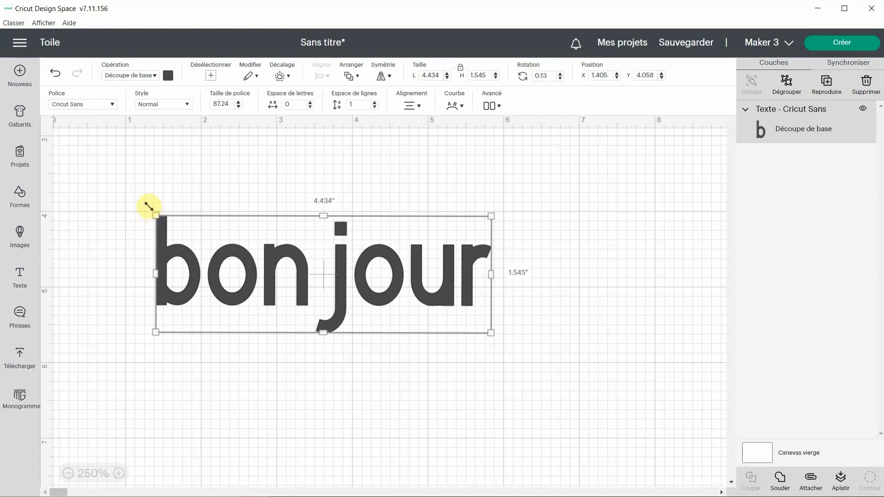
pyautogui.moveTo(147, 203)
pyautogui.mouseDown()
pyautogui.moveTo(143, 239)
pyautogui.moveTo(162, 201)
pyautogui.moveTo(146, 219)
pyautogui.moveTo(154, 212)
pyautogui.mouseUp()
pyautogui.moveTo(145, 340)
pyautogui.mouseDown()
pyautogui.moveTo(128, 312)
pyautogui.moveTo(134, 328)
pyautogui.mouseUp()
pyautogui.moveTo(493, 350); pyautogui.dragTo(501, 346)
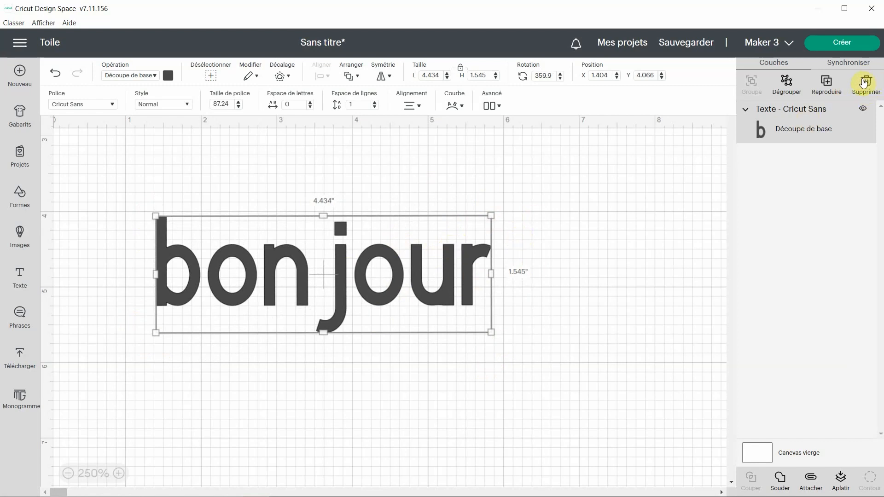
pyautogui.rightClick(417, 286)
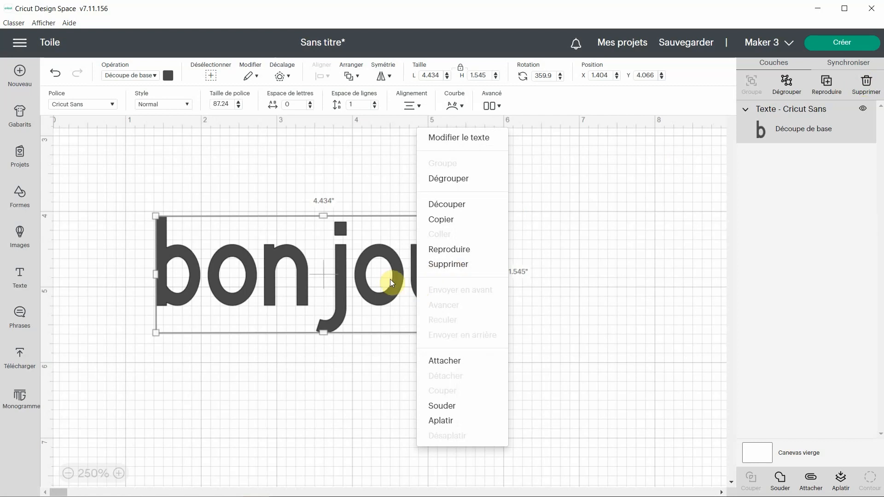
pyautogui.click(400, 289)
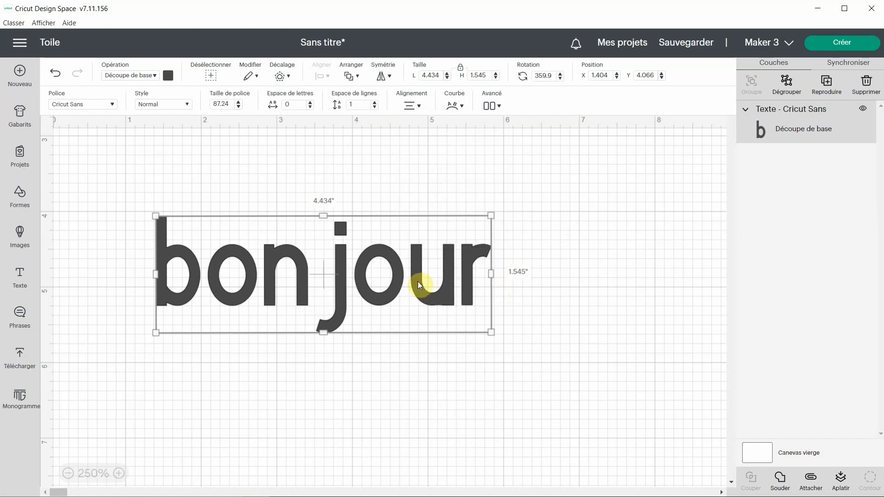
# Extend the text with two separate lines below "bonjour" reading "comment" and "ca va"
pyautogui.doubleClick(444, 283)
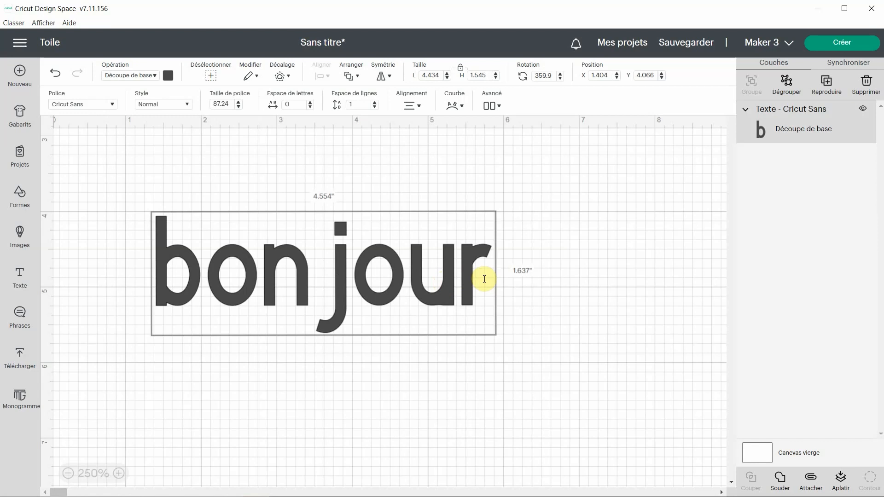
pyautogui.write('comme')
pyautogui.press('BackSpace')
pyautogui.press('BackSpace')
pyautogui.press('BackSpace')
pyautogui.press('BackSpace')
pyautogui.press('BackSpace')
pyautogui.press('BackSpace')
pyautogui.press('BackSpace')
pyautogui.press('Return')
pyautogui.write('comment')
pyautogui.press('Return')
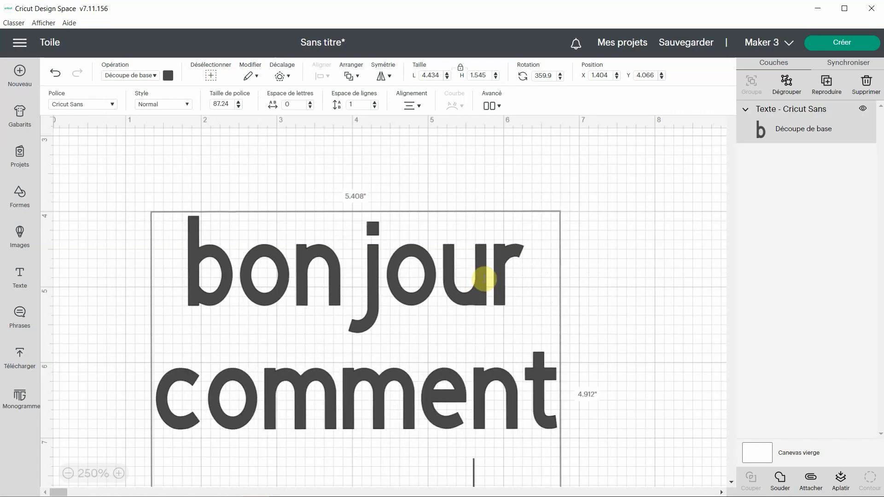
pyautogui.click(73, 470)
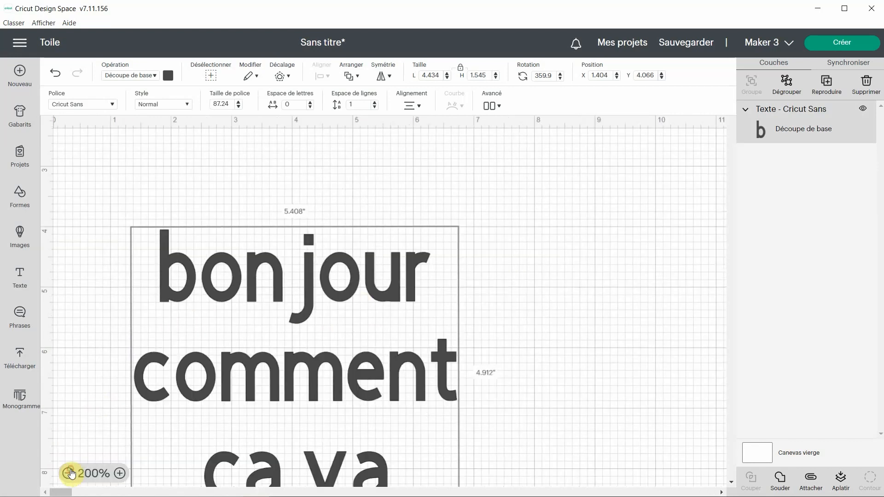
pyautogui.scroll(-2, 227, 353)
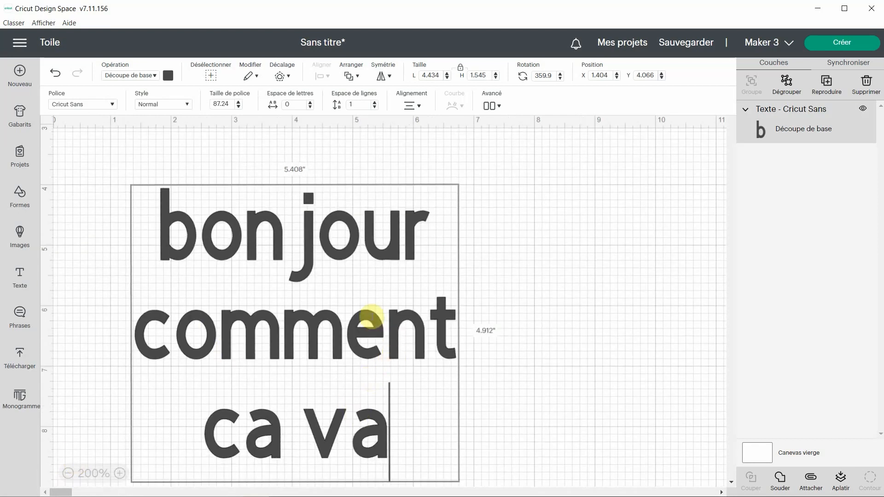
# Remove the two lines below "bonjour" and continue the text on one line as "bonjour comment ca va"
pyautogui.moveTo(398, 431); pyautogui.dragTo(99, 314)
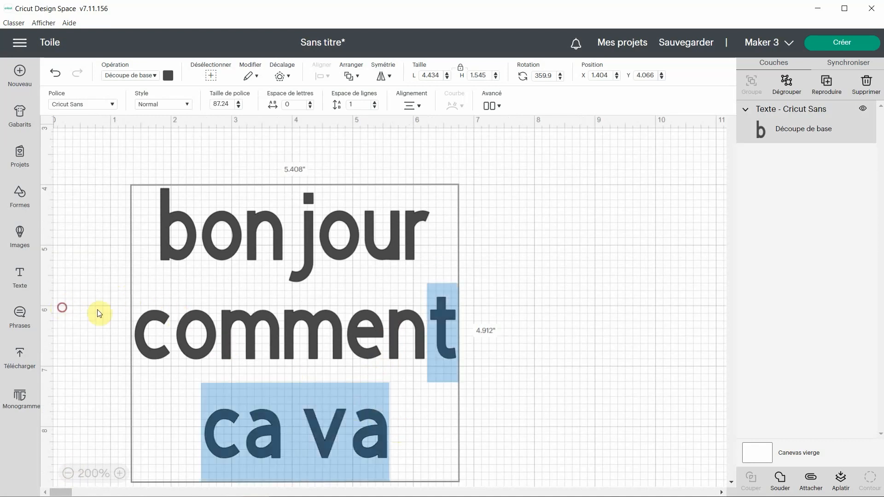
pyautogui.press('BackSpace')
pyautogui.press('BackSpace')
pyautogui.press('BackSpace')
pyautogui.press('BackSpace')
pyautogui.press('BackSpace')
pyautogui.press('BackSpace')
pyautogui.press('BackSpace')
pyautogui.press('BackSpace')
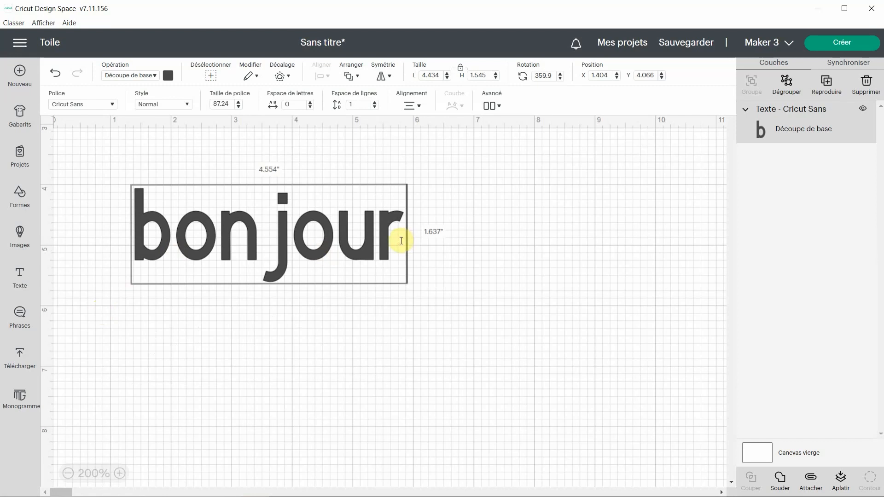
pyautogui.write('comment')
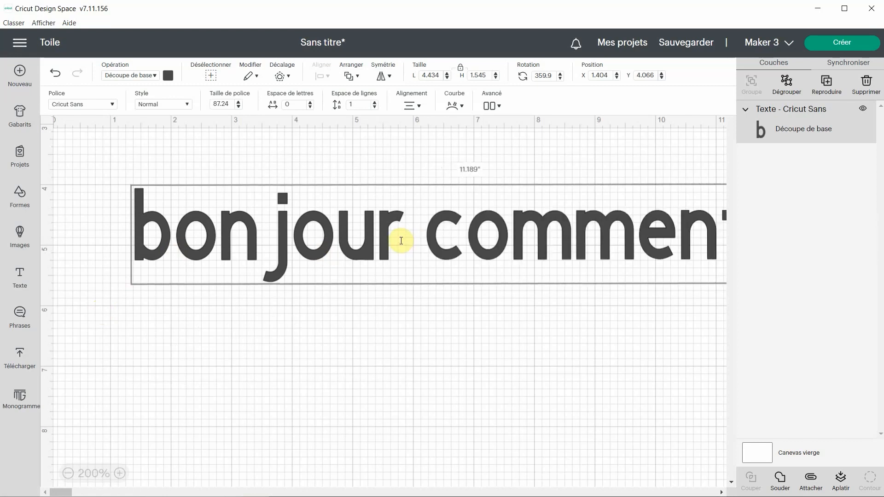
pyautogui.click(364, 329)
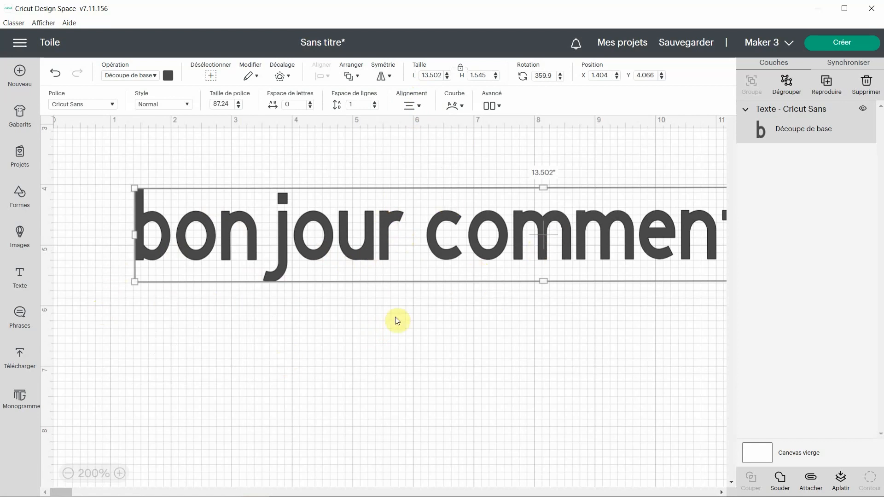
# Narrow the text box to about 6.24 in wide so the phrase wraps onto three lines, shifting it back into view
pyautogui.moveTo(134, 232); pyautogui.dragTo(377, 236)
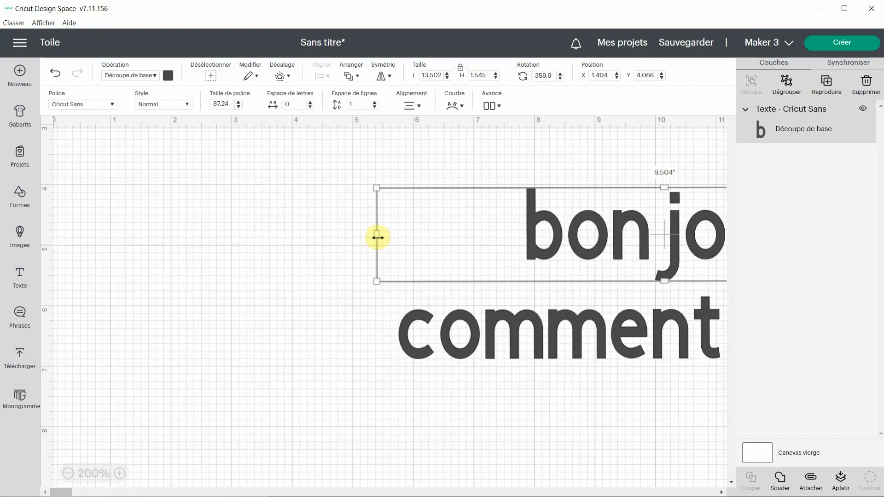
pyautogui.moveTo(632, 247); pyautogui.dragTo(328, 241)
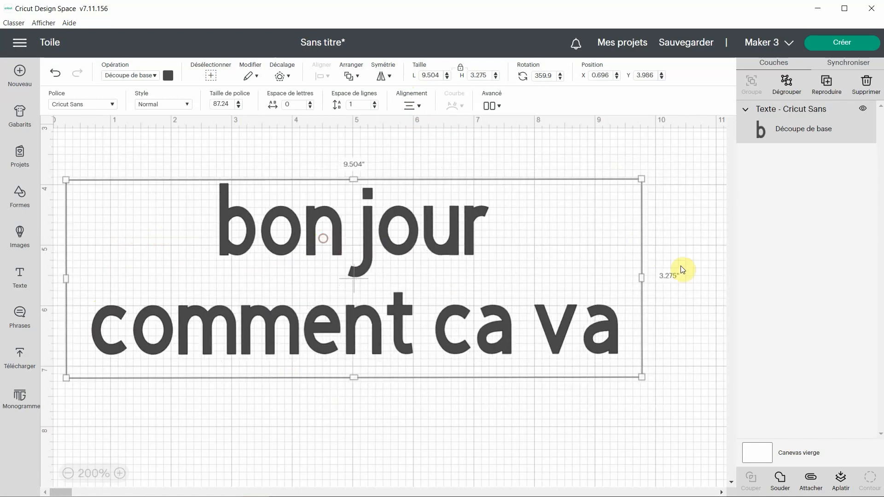
pyautogui.moveTo(635, 272); pyautogui.dragTo(468, 279)
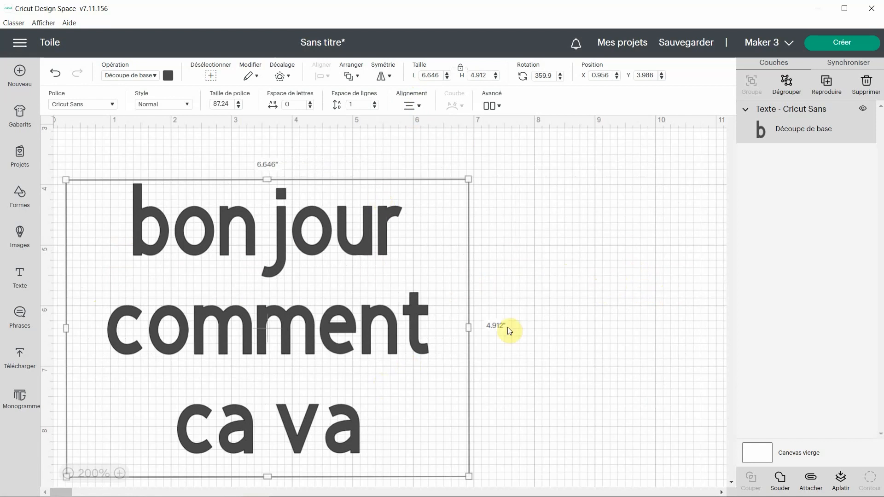
pyautogui.moveTo(469, 327); pyautogui.dragTo(444, 316)
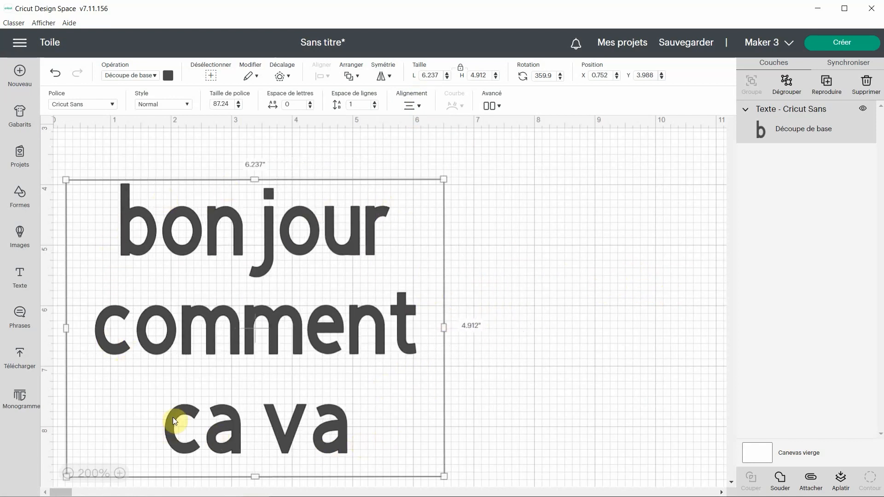
# Move the wrapped text to about X 2.64, Y 3.46 and extend its box to about 6.86 in high
pyautogui.moveTo(342, 327); pyautogui.dragTo(456, 294)
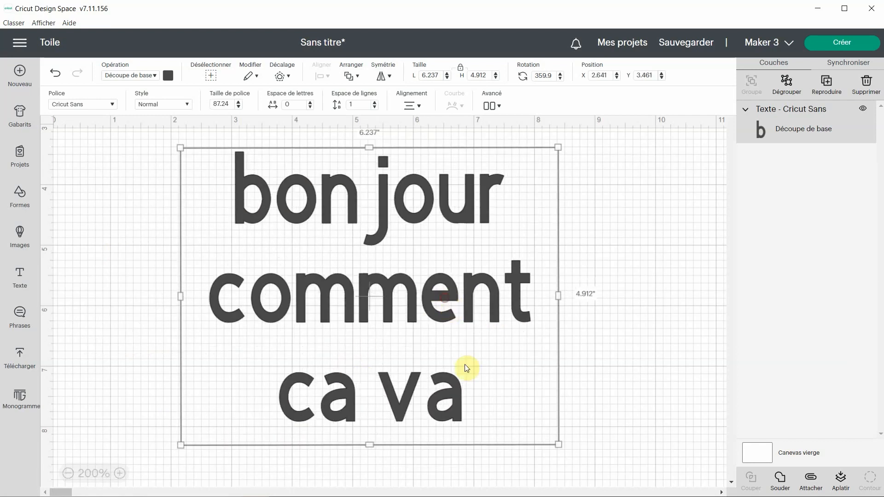
pyautogui.moveTo(370, 445); pyautogui.dragTo(368, 484)
pyautogui.scroll(-1, 383, 468)
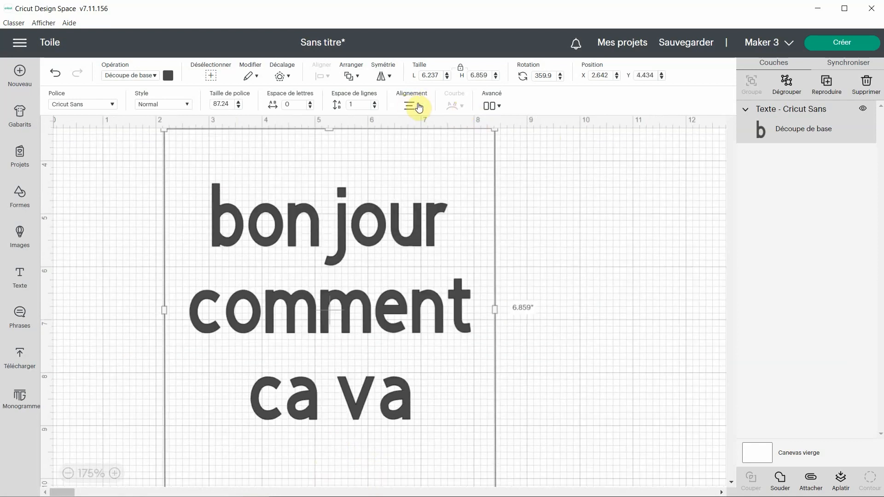
# Left-align the text lines within their box and return them to centred horizontal alignment
pyautogui.click(417, 109)
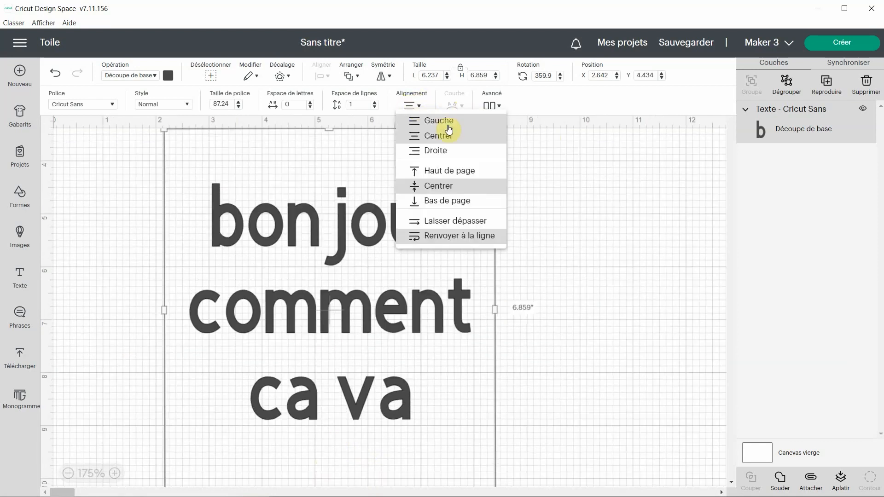
pyautogui.click(441, 122)
pyautogui.click(421, 109)
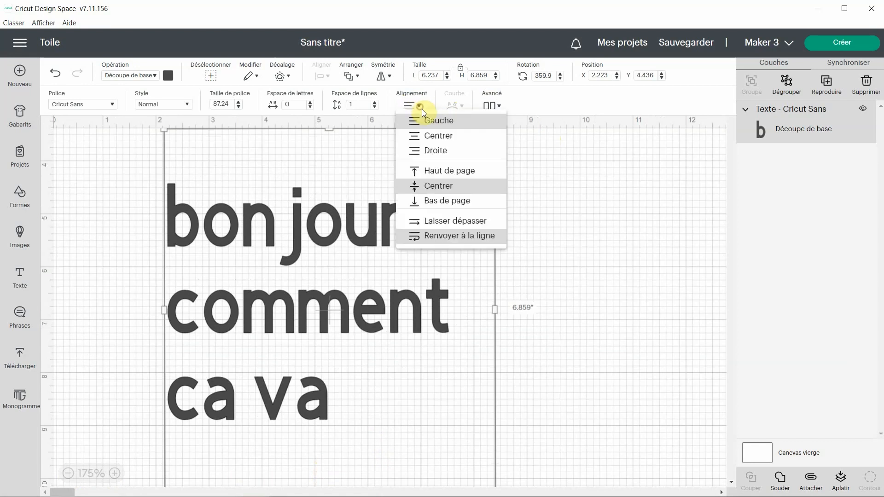
pyautogui.click(432, 136)
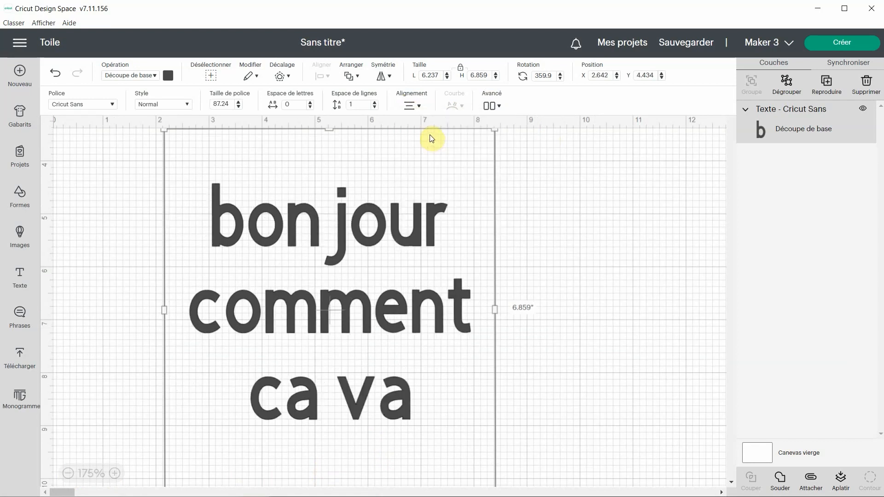
# Try the top and bottom vertical alignments for the text in its box, restoring centred vertical alignment after each
pyautogui.click(417, 109)
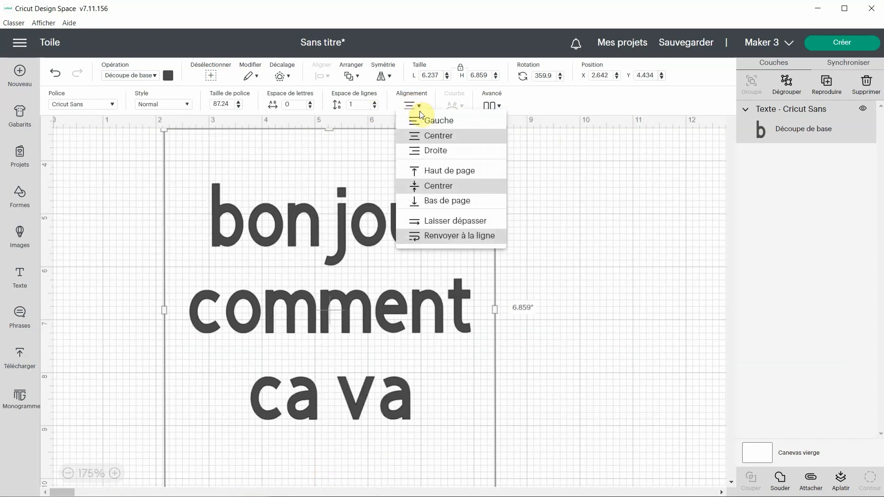
pyautogui.click(450, 172)
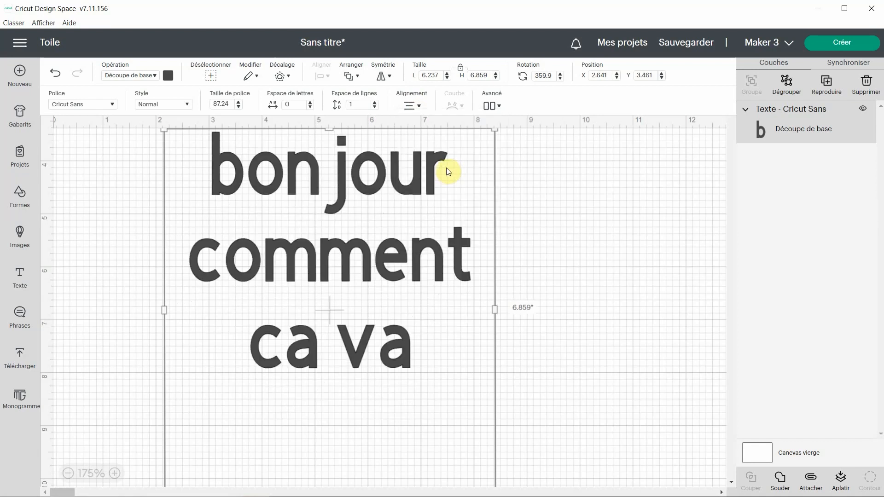
pyautogui.click(420, 108)
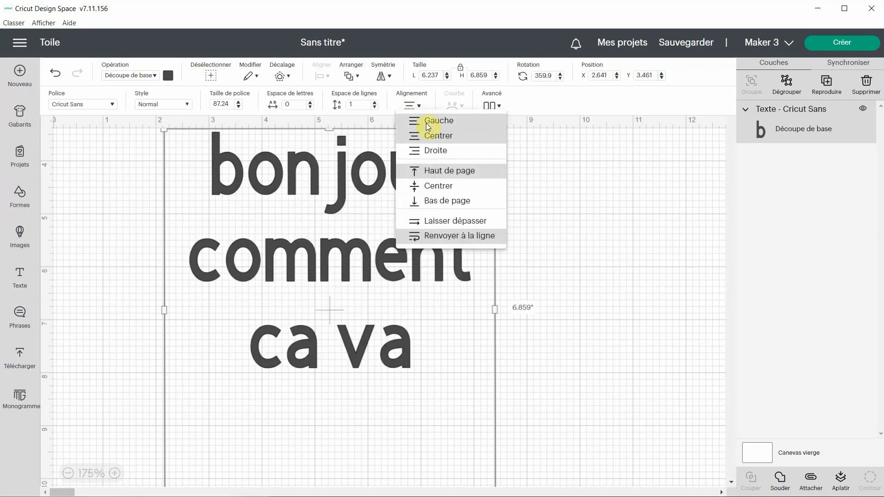
pyautogui.click(428, 187)
pyautogui.click(417, 107)
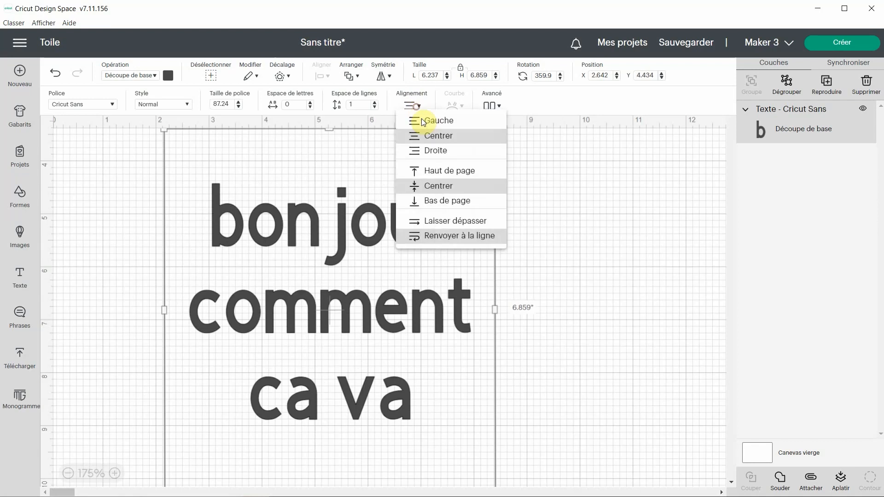
pyautogui.click(432, 204)
pyautogui.click(416, 107)
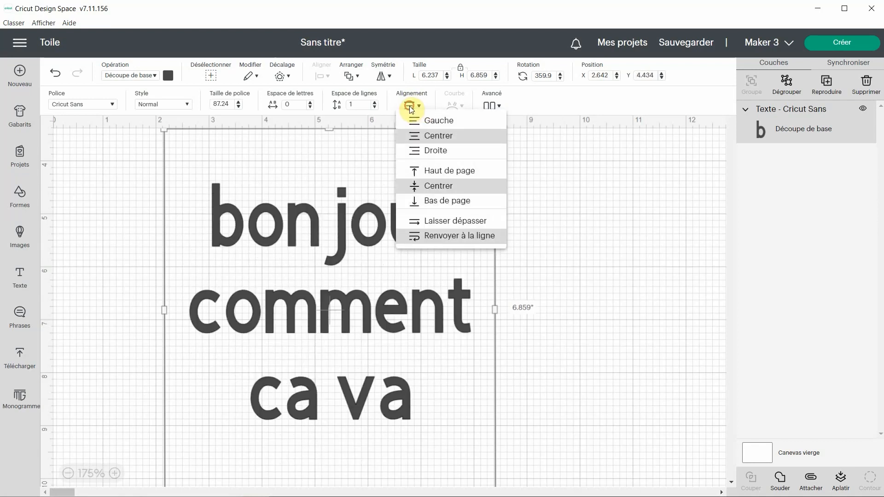
pyautogui.click(449, 186)
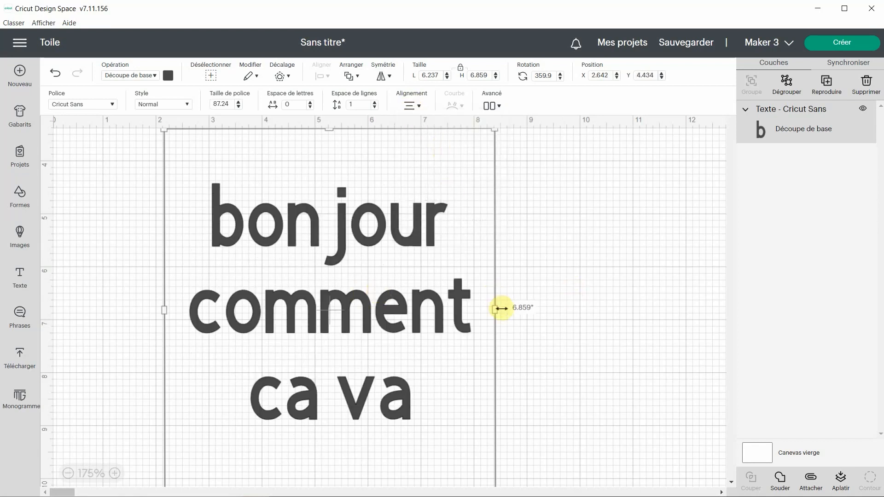
# Set the text to overflow on a single line instead of wrapping, and move it to about X 0.44, Y 4.17
pyautogui.moveTo(503, 311)
pyautogui.mouseDown()
pyautogui.moveTo(586, 306)
pyautogui.moveTo(488, 310)
pyautogui.mouseUp()
pyautogui.click(417, 107)
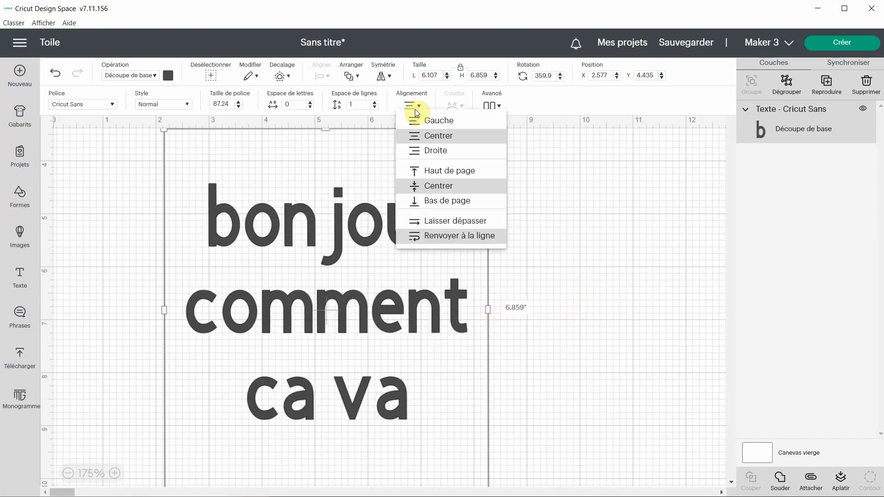
pyautogui.click(429, 224)
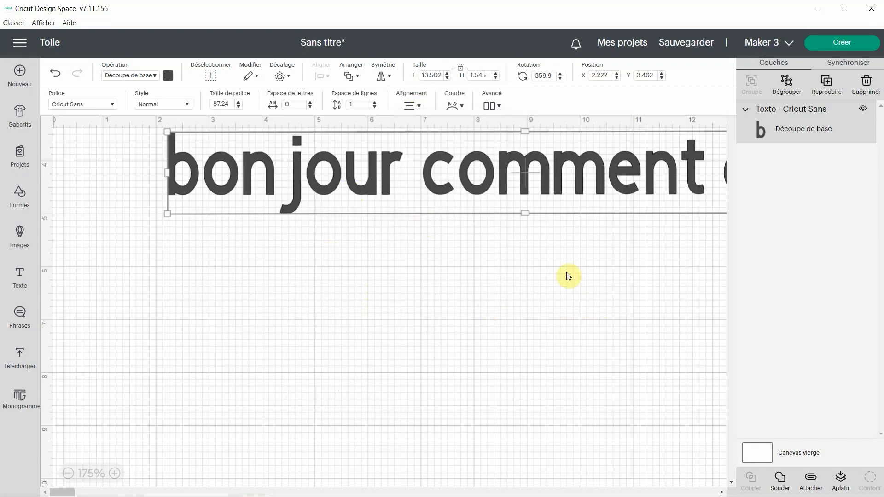
pyautogui.moveTo(547, 185); pyautogui.dragTo(453, 222)
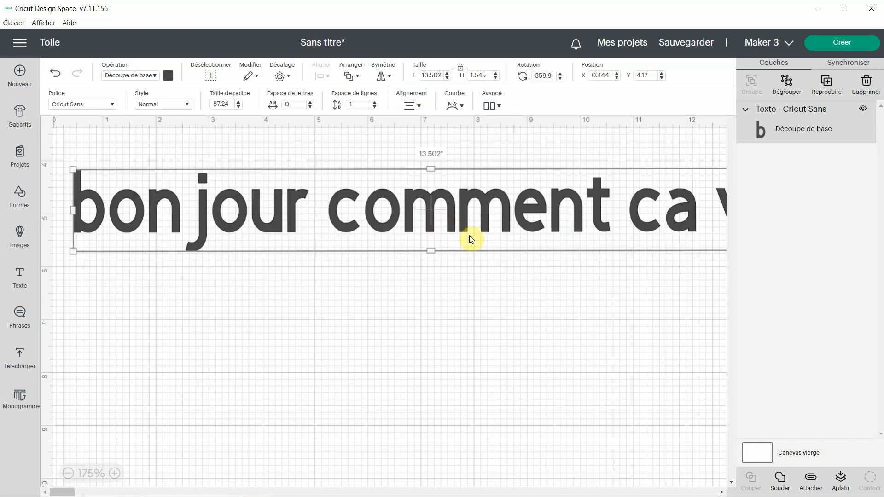
# Add a free pentagon below the text at about X 3.42, Y 6.79 and enlarge it proportionally to about 2.34 × 2.22 in
pyautogui.click(20, 202)
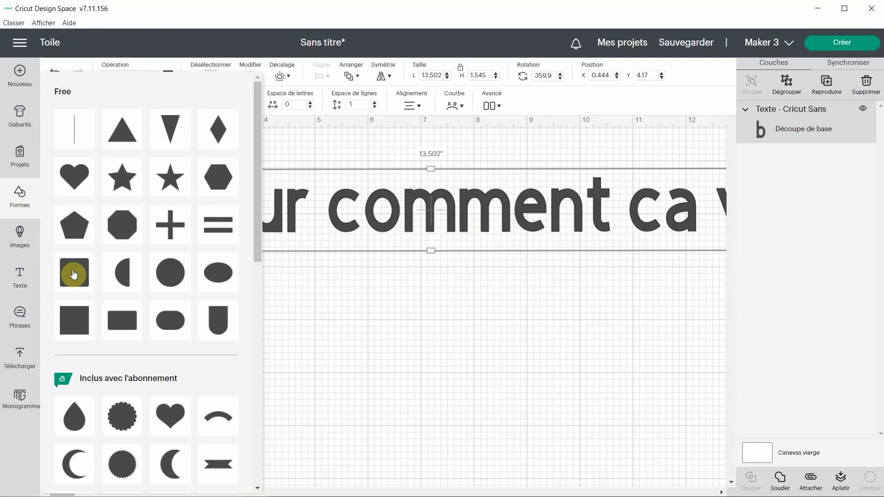
pyautogui.click(81, 229)
pyautogui.moveTo(172, 198); pyautogui.dragTo(329, 385)
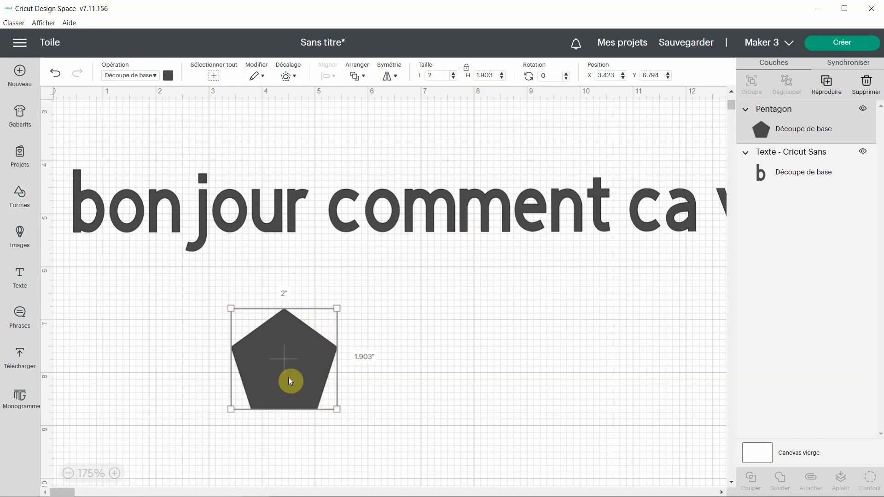
pyautogui.moveTo(337, 409); pyautogui.dragTo(358, 405)
pyautogui.moveTo(366, 300)
pyautogui.mouseDown()
pyautogui.moveTo(375, 330)
pyautogui.moveTo(366, 292)
pyautogui.moveTo(375, 296)
pyautogui.mouseUp()
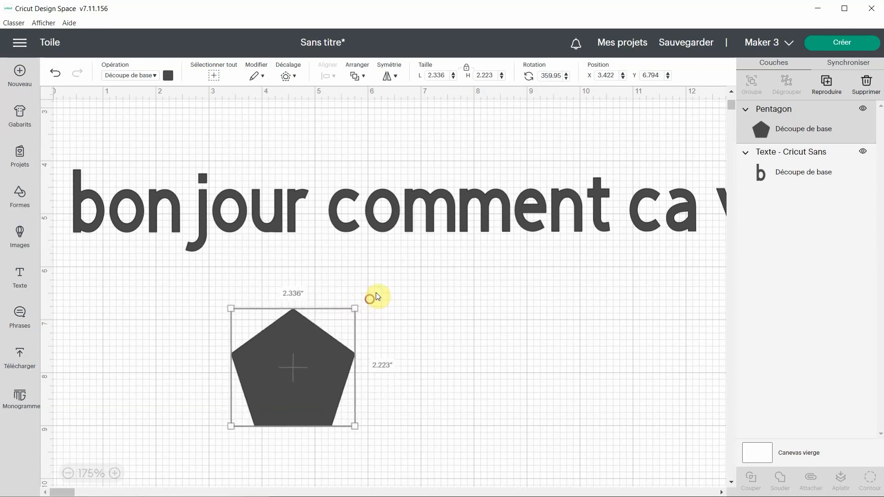
# Unlock the pentagon's proportions, stretch it upward to about 2.49 in wide by 2.74 in high, and lock the proportions again
pyautogui.click(467, 70)
pyautogui.moveTo(356, 307); pyautogui.dragTo(363, 281)
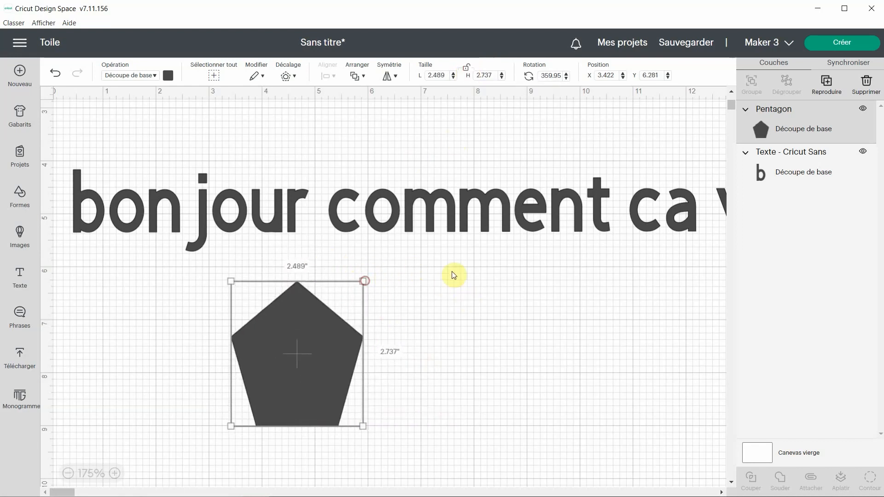
pyautogui.click(467, 69)
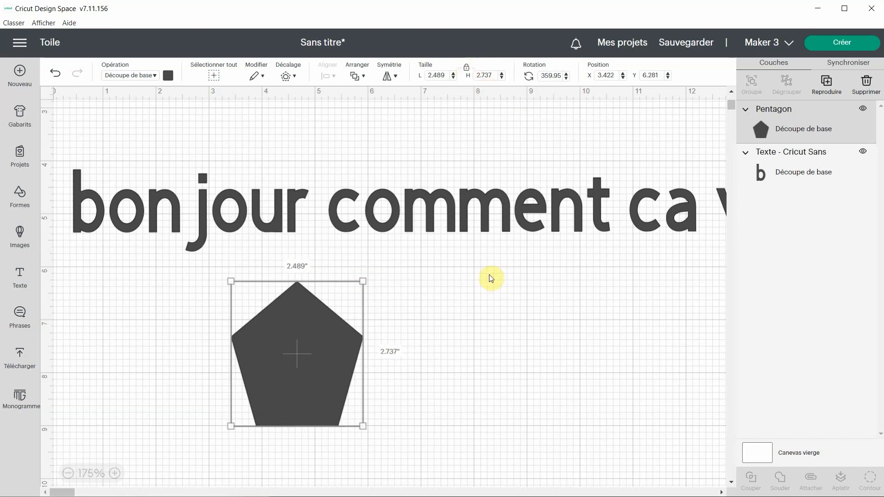